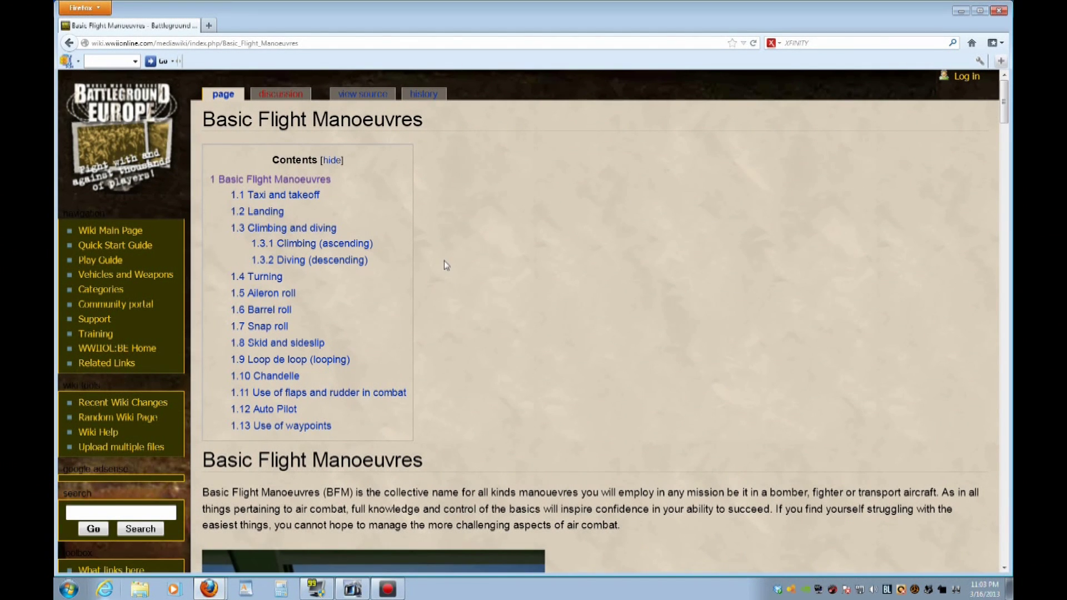
Copy the Flap control code block from the wiki's section 1.11, Use of flaps and rudder in combat.
left_click(287, 393)
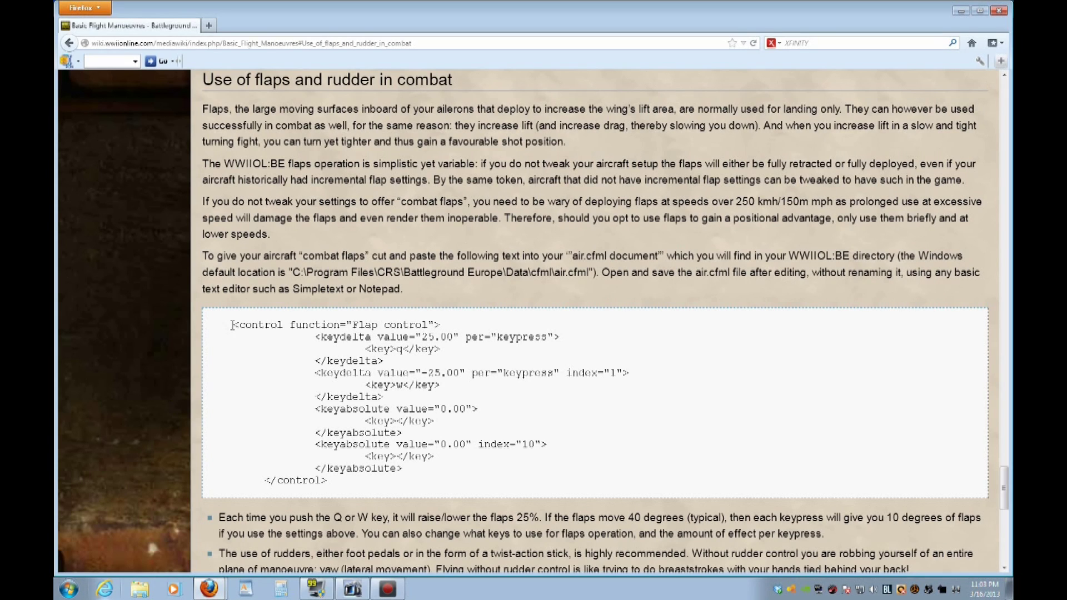
left_click_drag(231, 325, 638, 487)
right_click(357, 387)
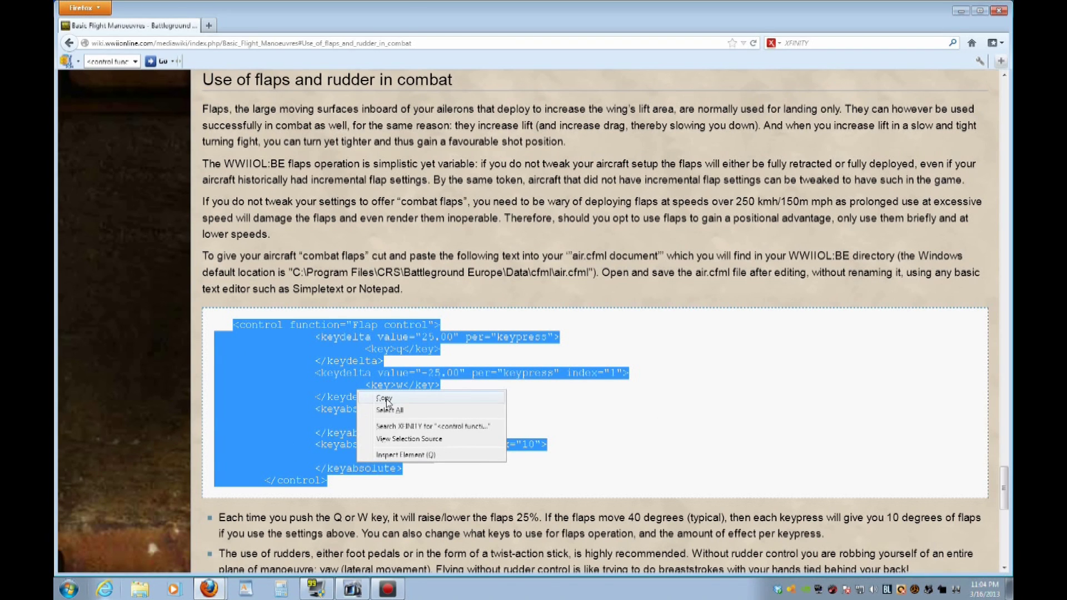
left_click(386, 399)
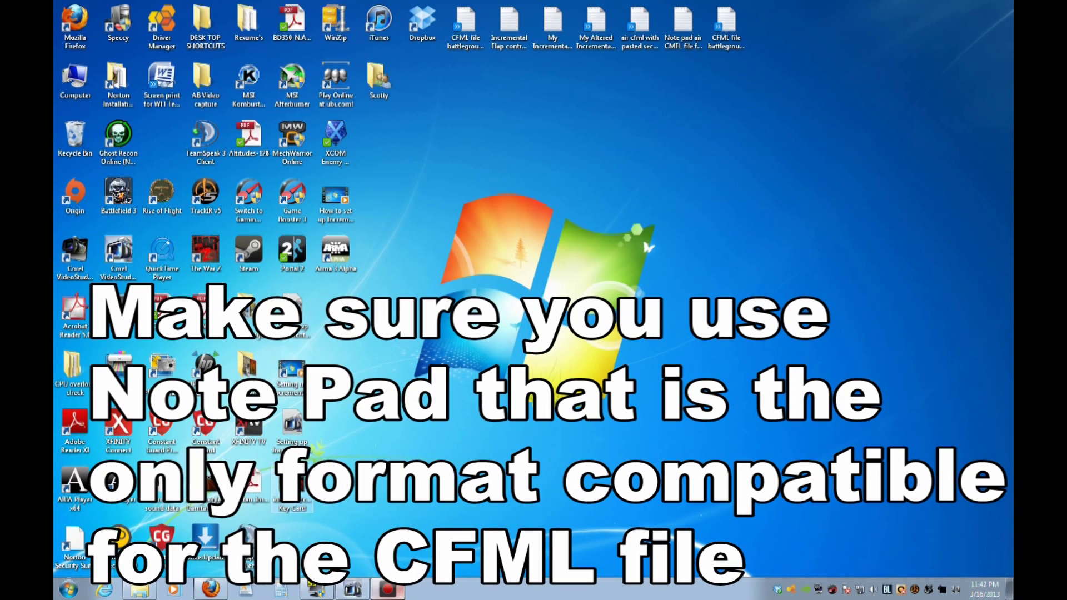
Paste the copied Flap control code into a new blank Notepad document, then minimize it.
left_click(69, 589)
left_click(117, 417)
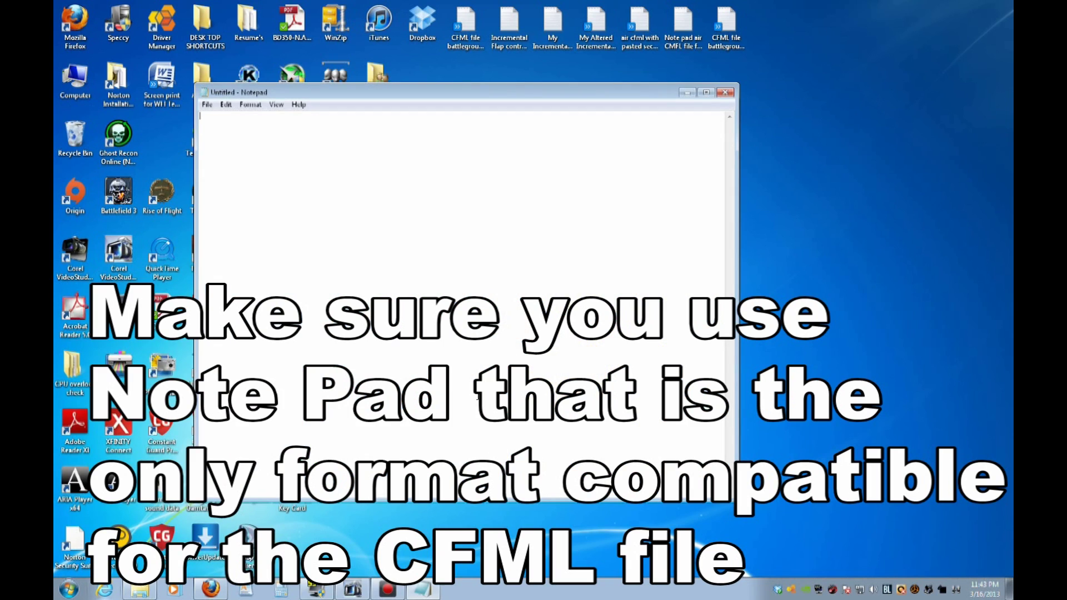
right_click(219, 122)
left_click(252, 174)
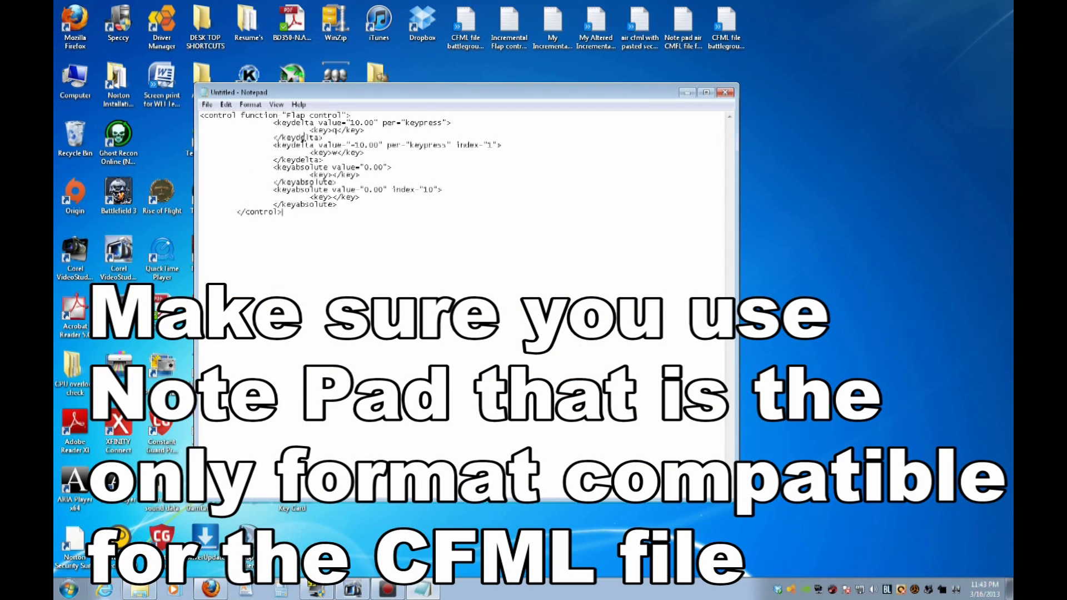
left_click(688, 94)
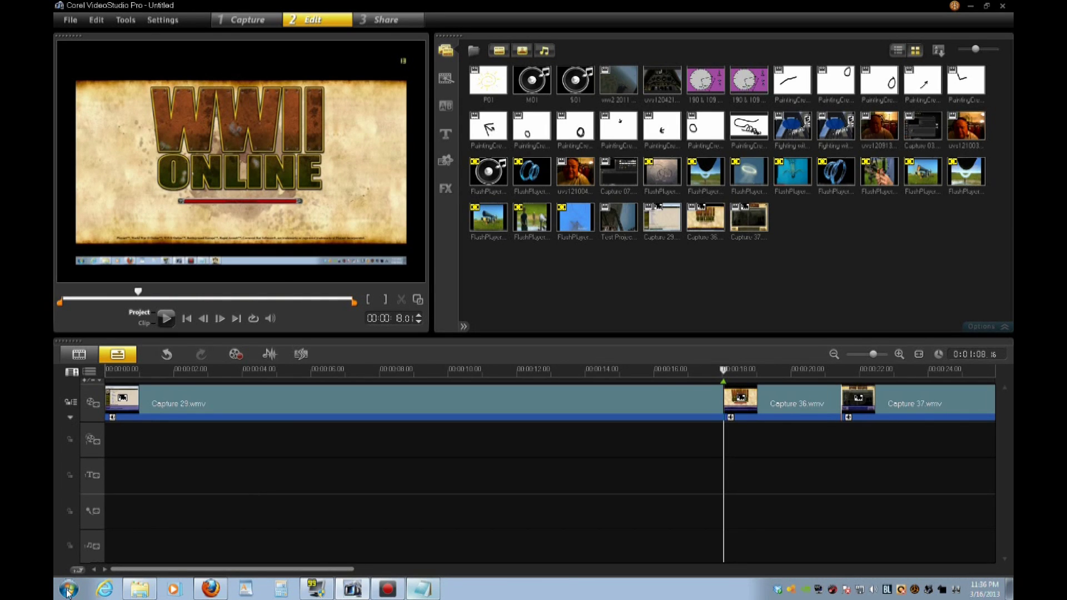
Browse Documents > Battleground Europe > cfml to list its CFML files, including air.
left_click(67, 590)
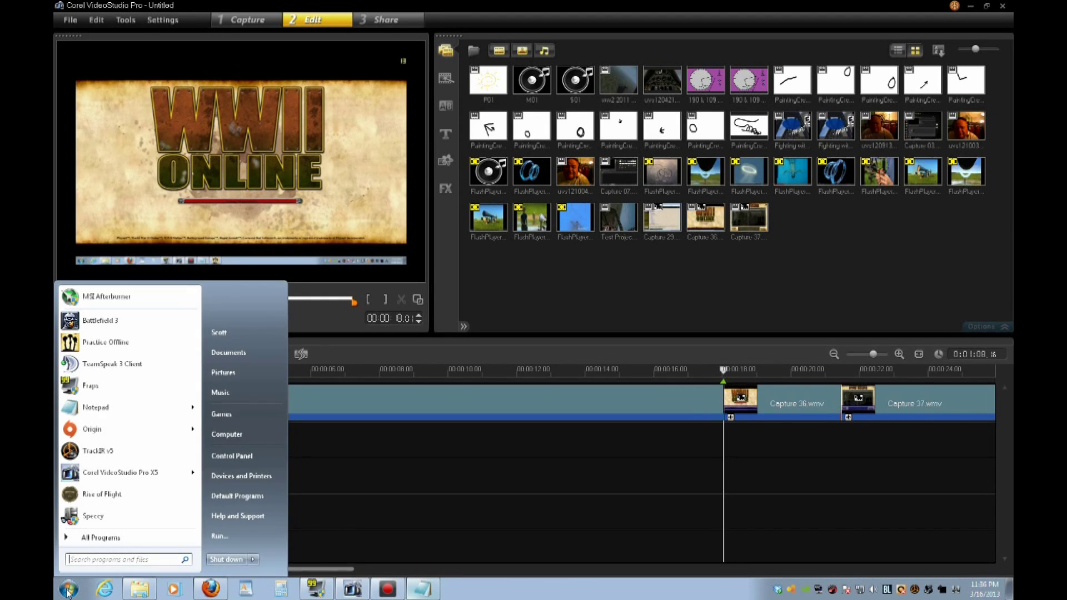
left_click(231, 352)
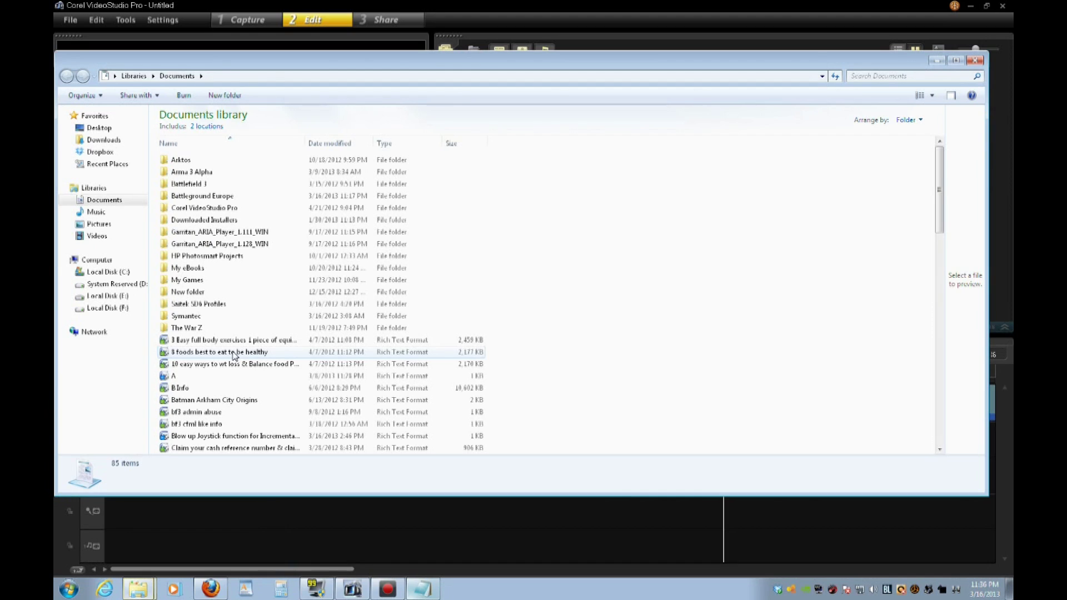
left_click(214, 198)
double_click(214, 199)
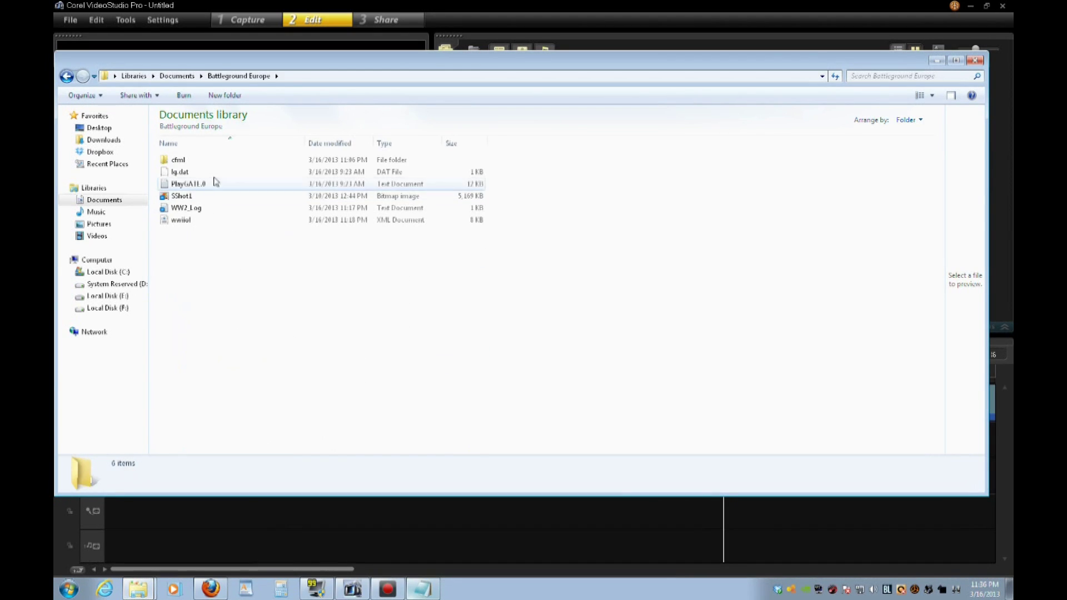
double_click(179, 162)
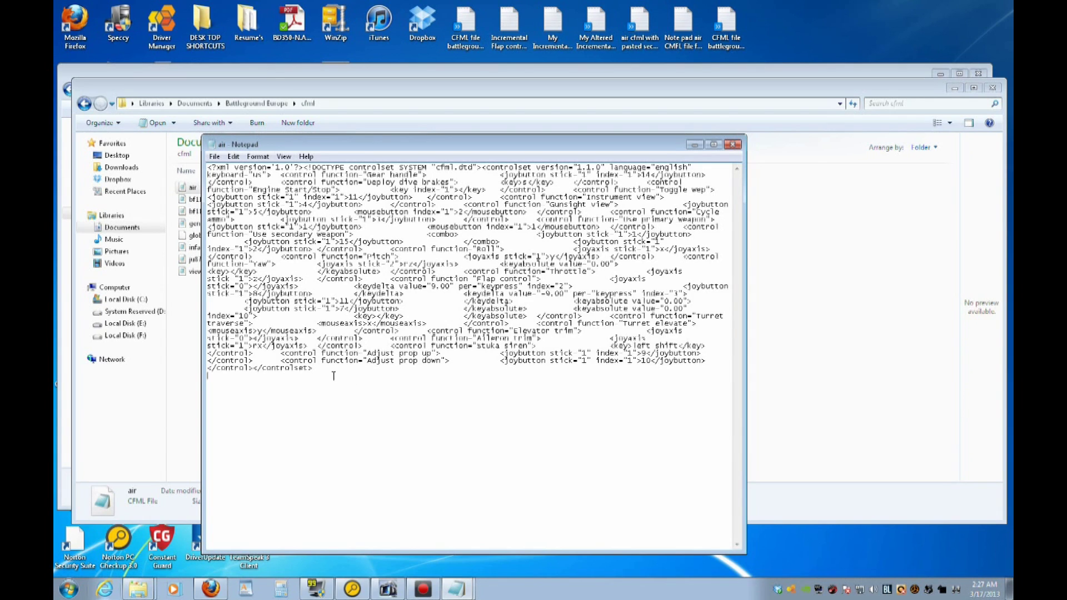
Copy all of the air file's text and paste it into a new Notepad document.
left_click_drag(333, 374, 205, 169)
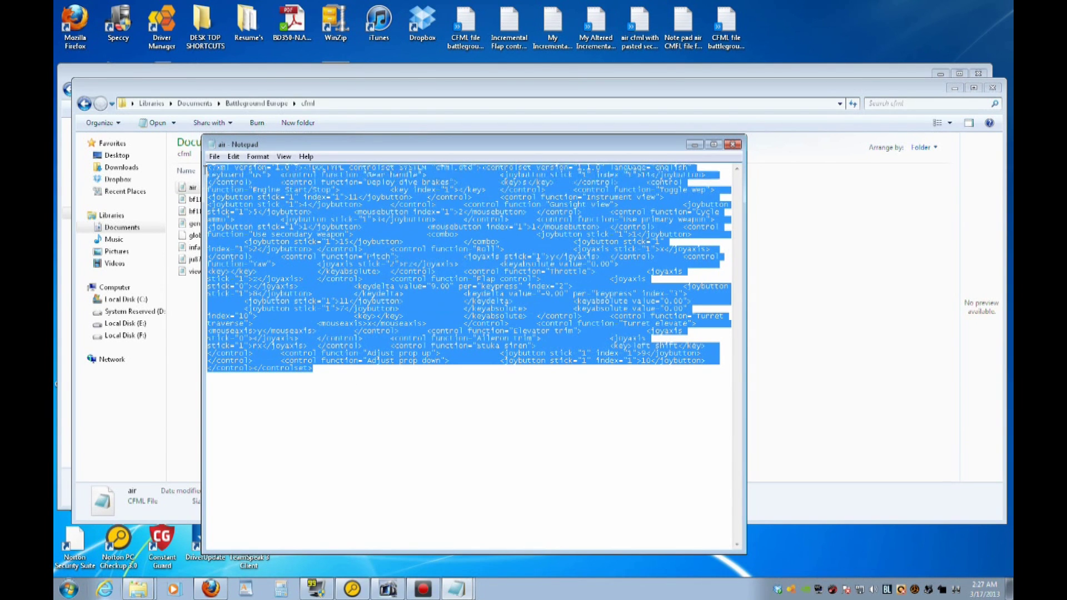
right_click(263, 212)
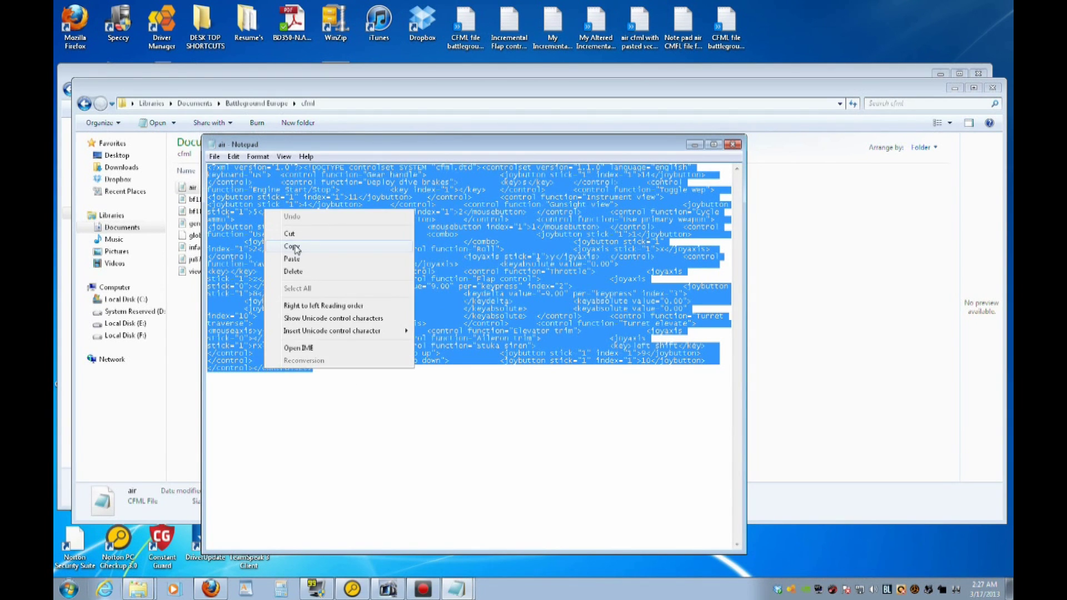
left_click(292, 245)
left_click(75, 590)
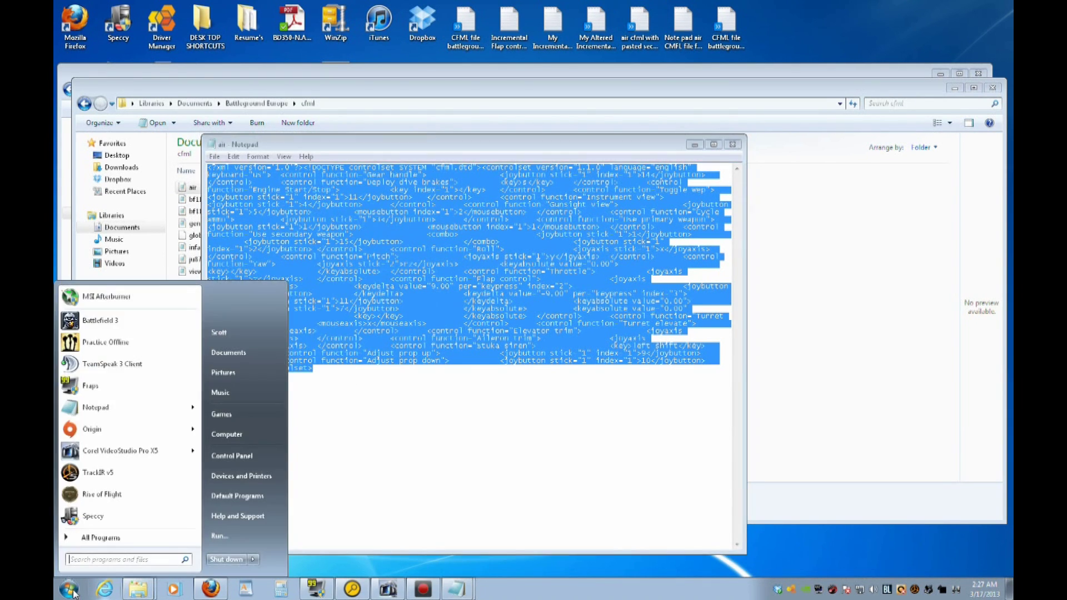
left_click(108, 409)
right_click(224, 176)
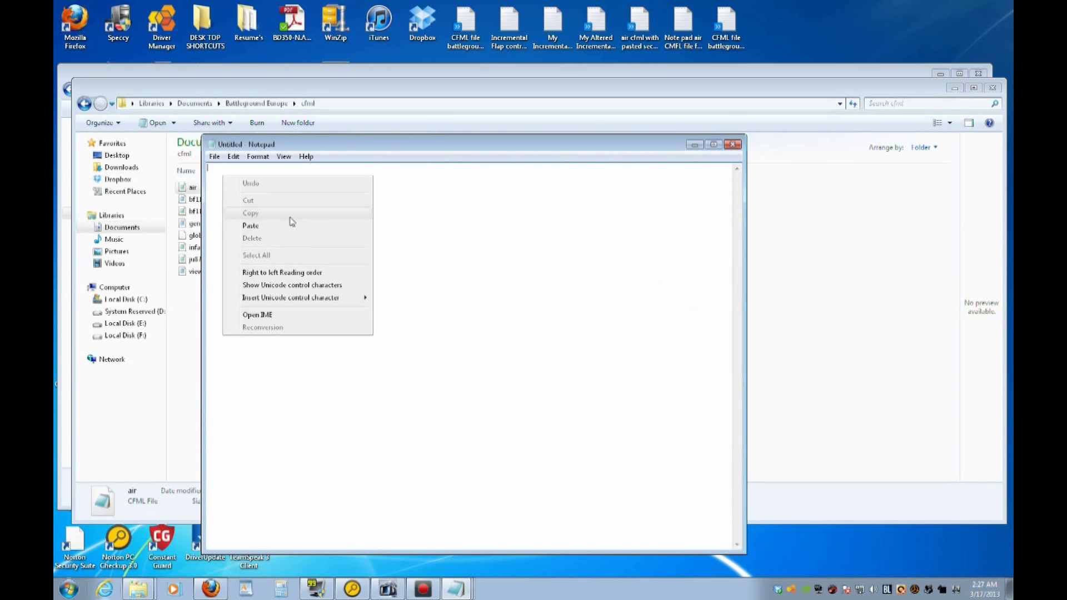
left_click(278, 225)
Try saving it to the Desktop as battlegroundeurope2.txt, decline replacing, and cancel the save.
left_click(214, 156)
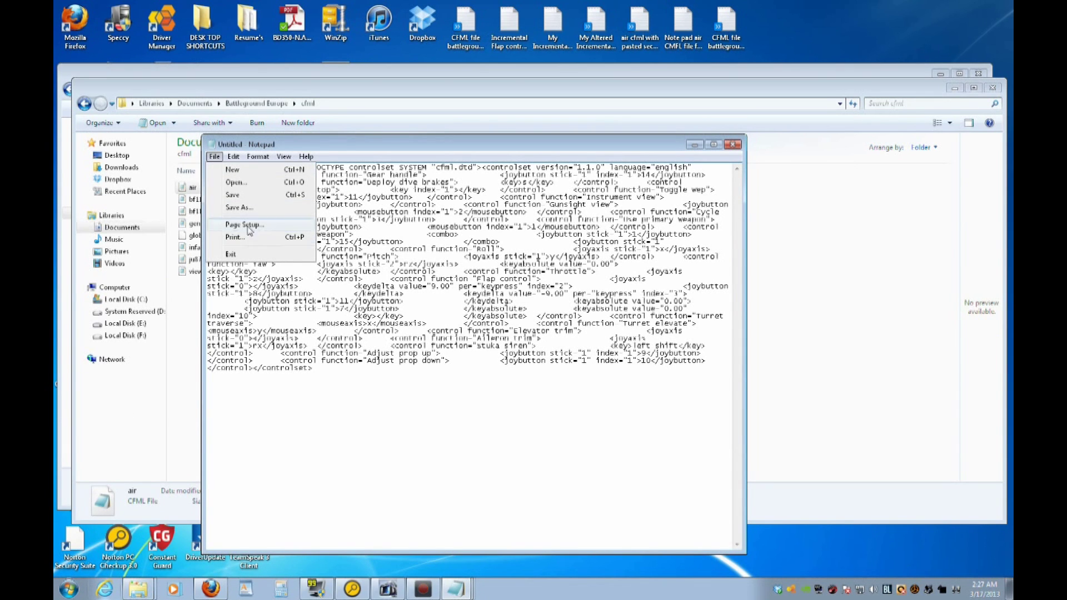
left_click(233, 207)
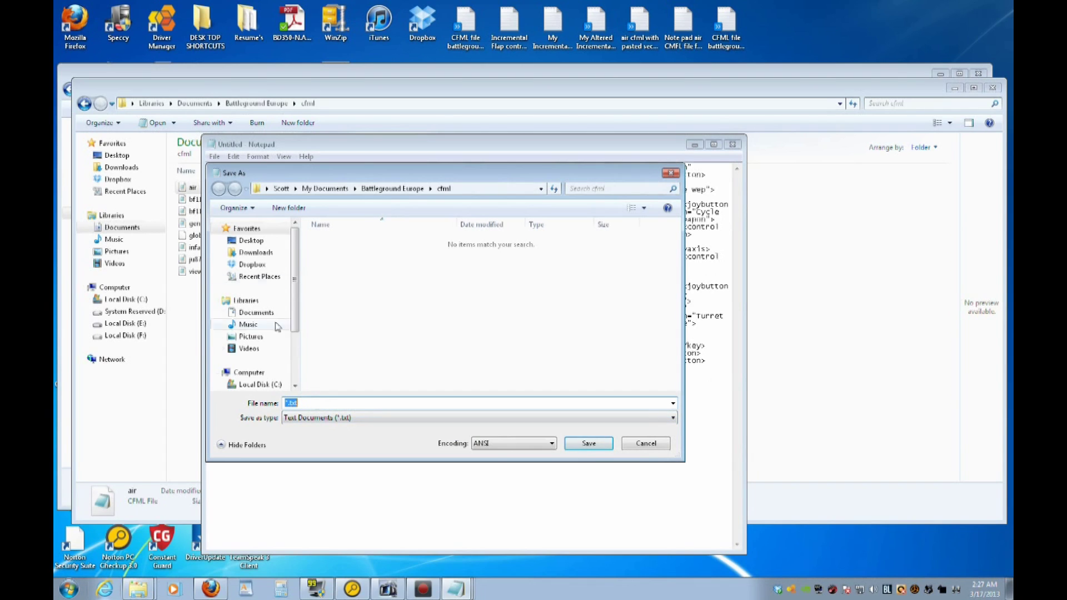
left_click(251, 240)
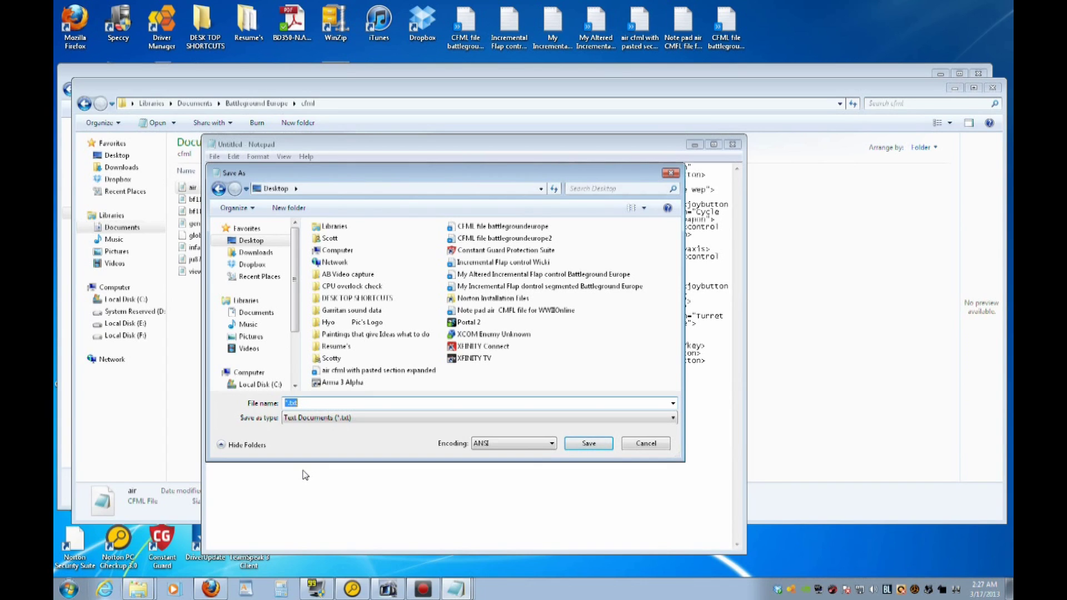
type("C")
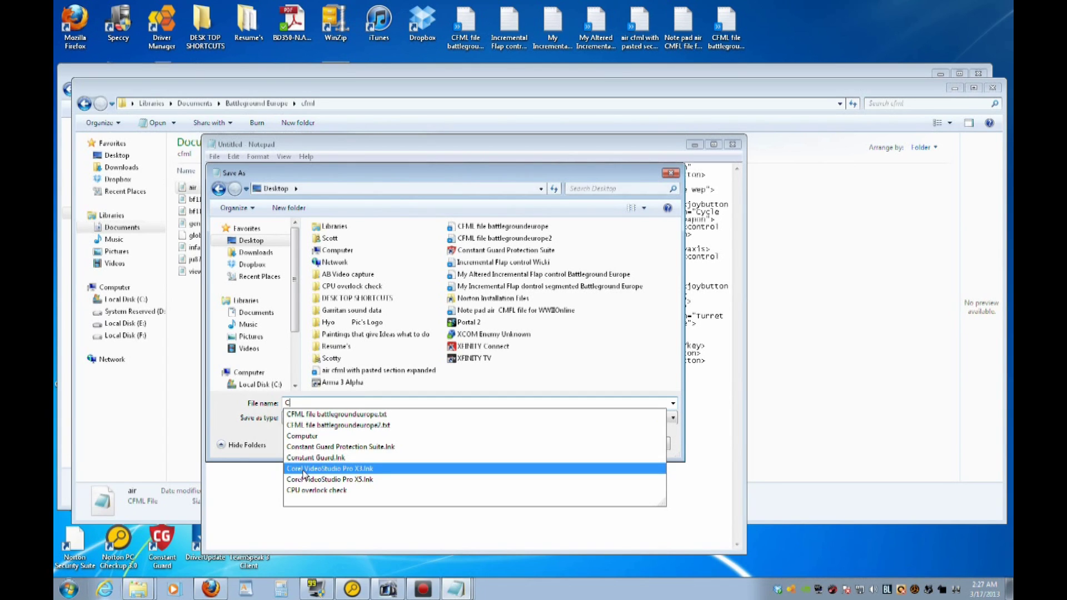
left_click(335, 425)
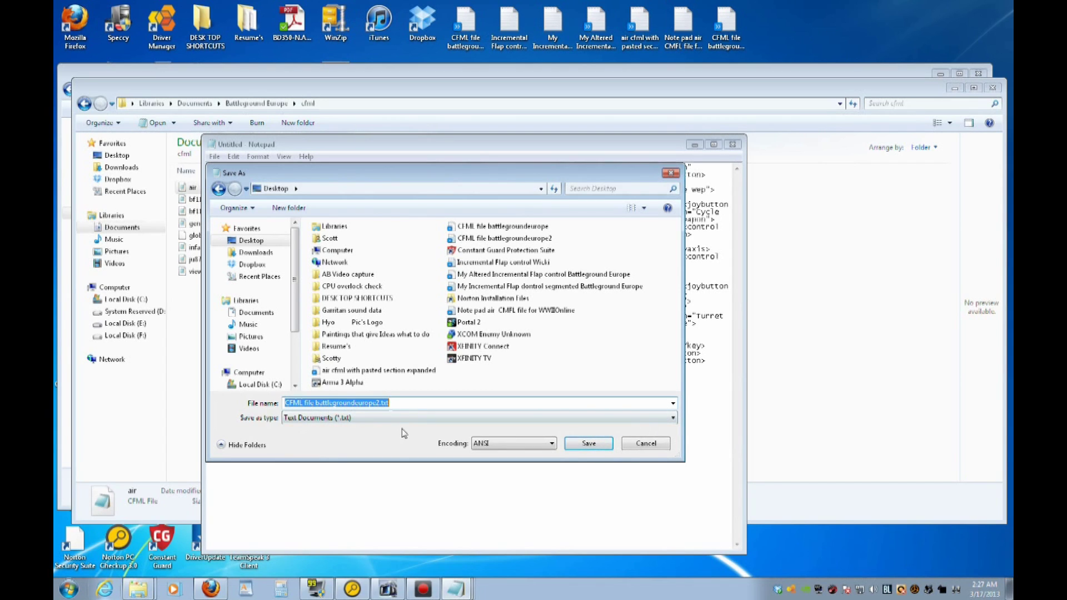
left_click(589, 444)
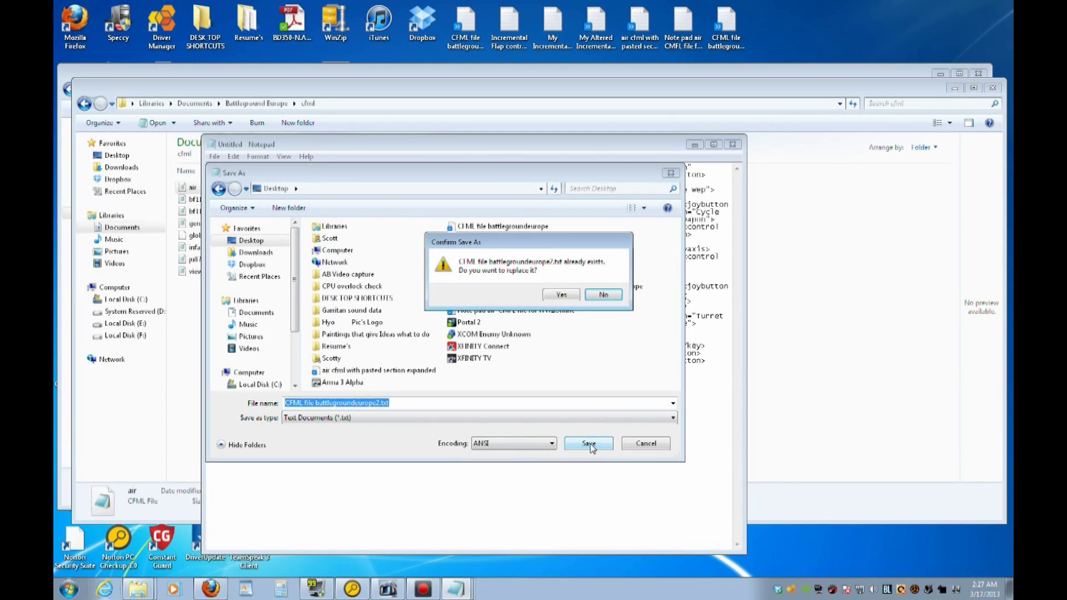
left_click(605, 295)
left_click(671, 173)
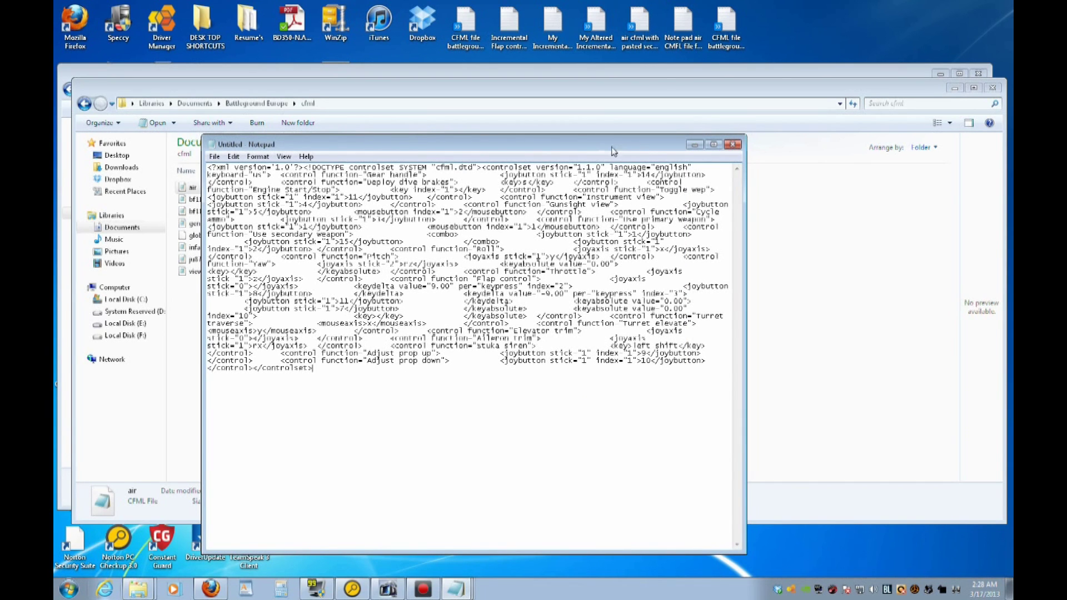
left_click_drag(588, 144, 575, 128)
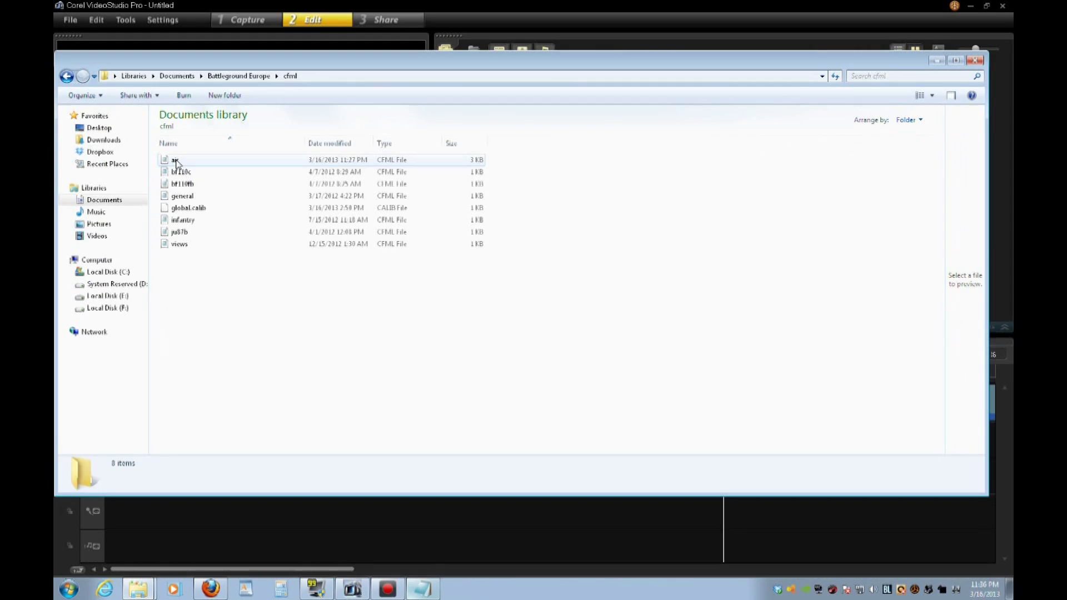
Paste the incremental flap code from the Wicki notes over air's old Flap control block, save, close.
double_click(175, 161)
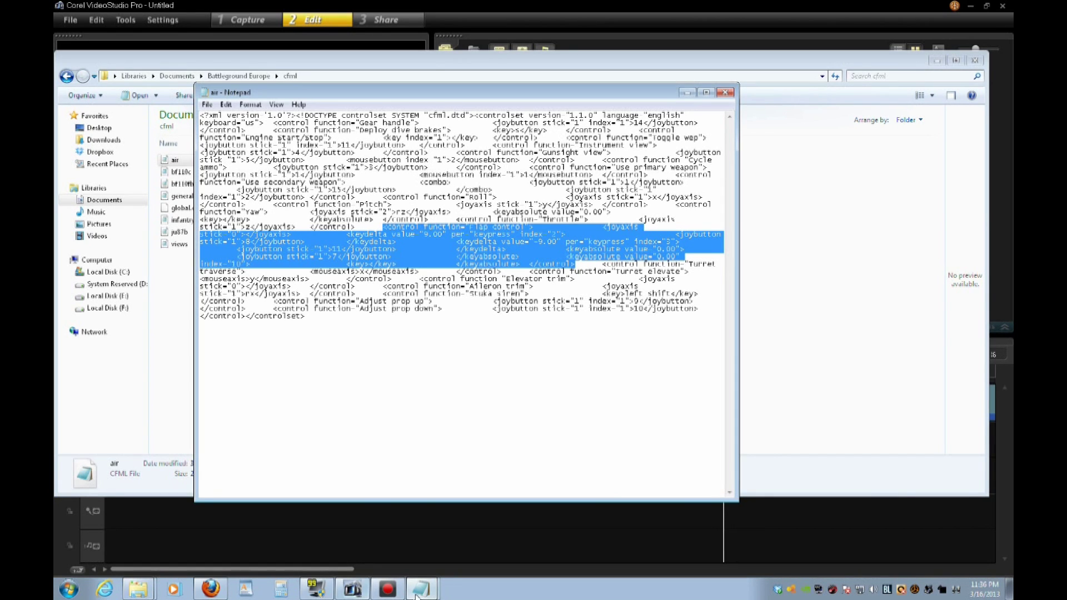
left_click(403, 556)
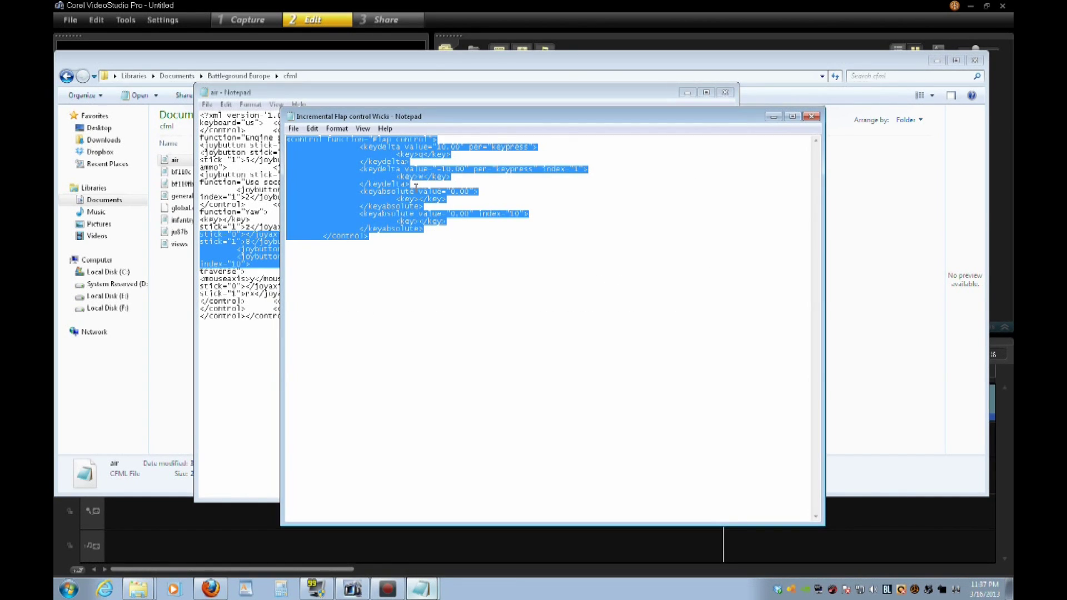
right_click(416, 186)
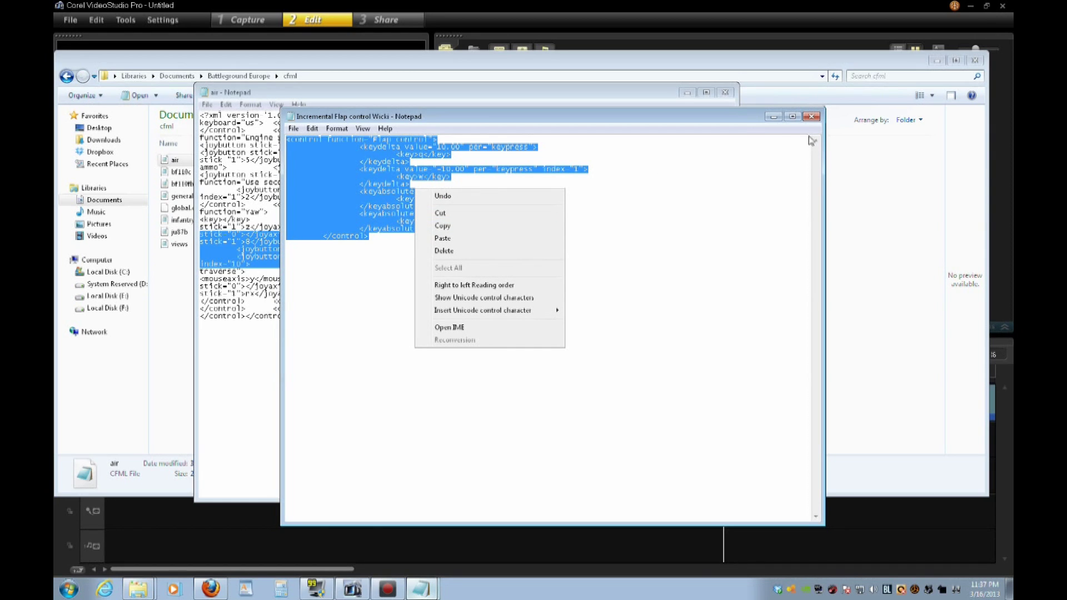
left_click(777, 117)
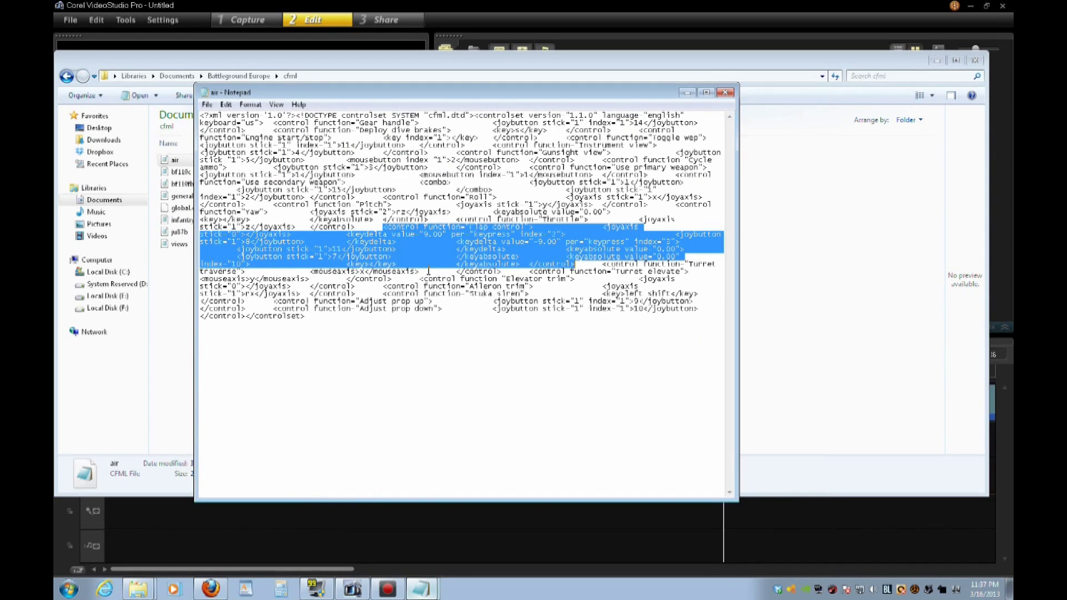
right_click(486, 248)
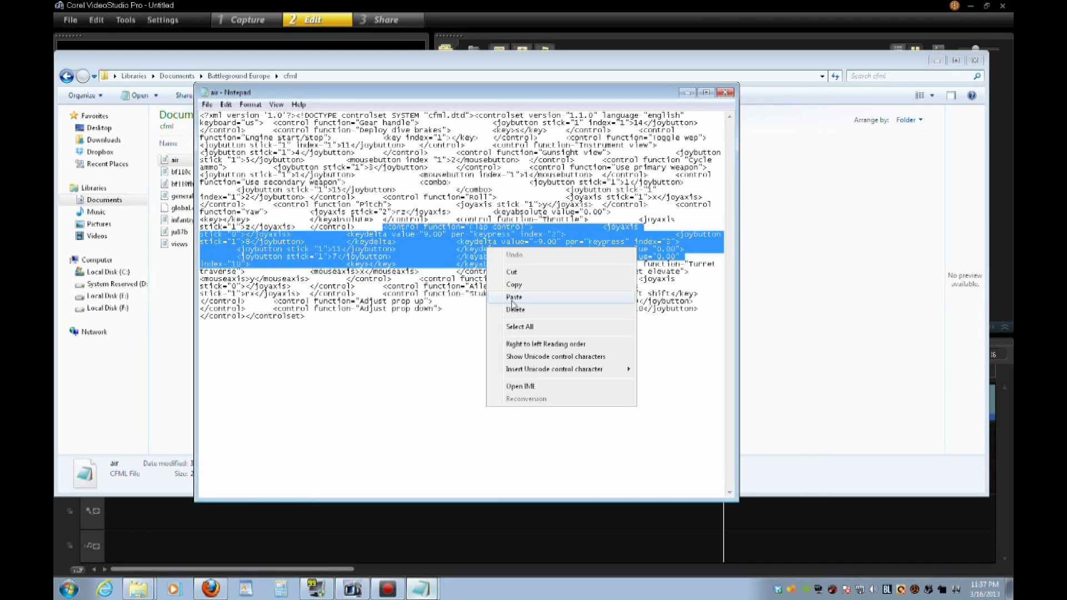
left_click(512, 297)
left_click(207, 104)
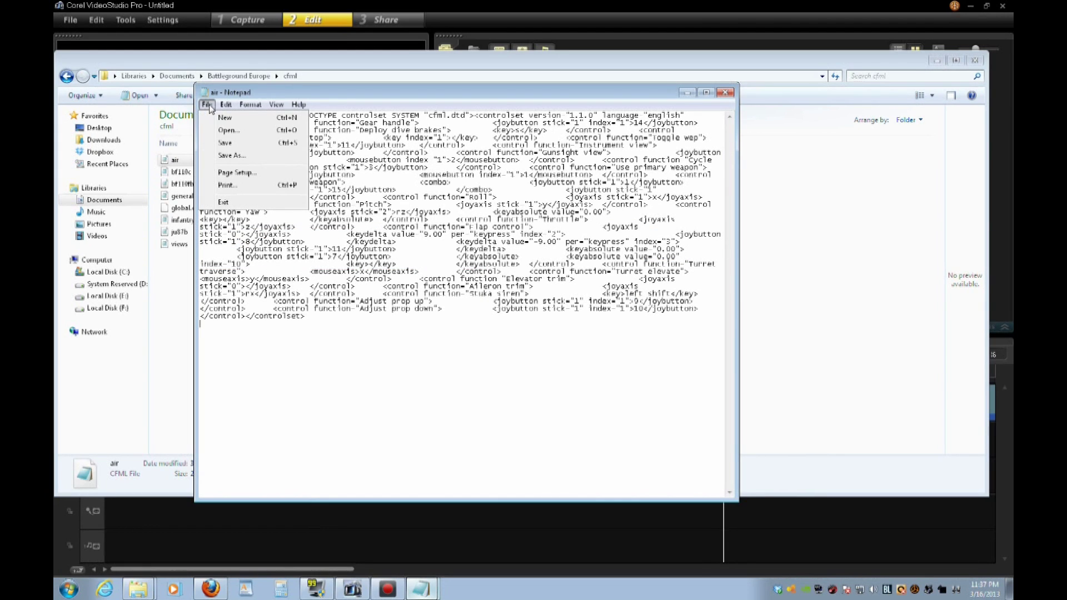
left_click(226, 144)
left_click(725, 92)
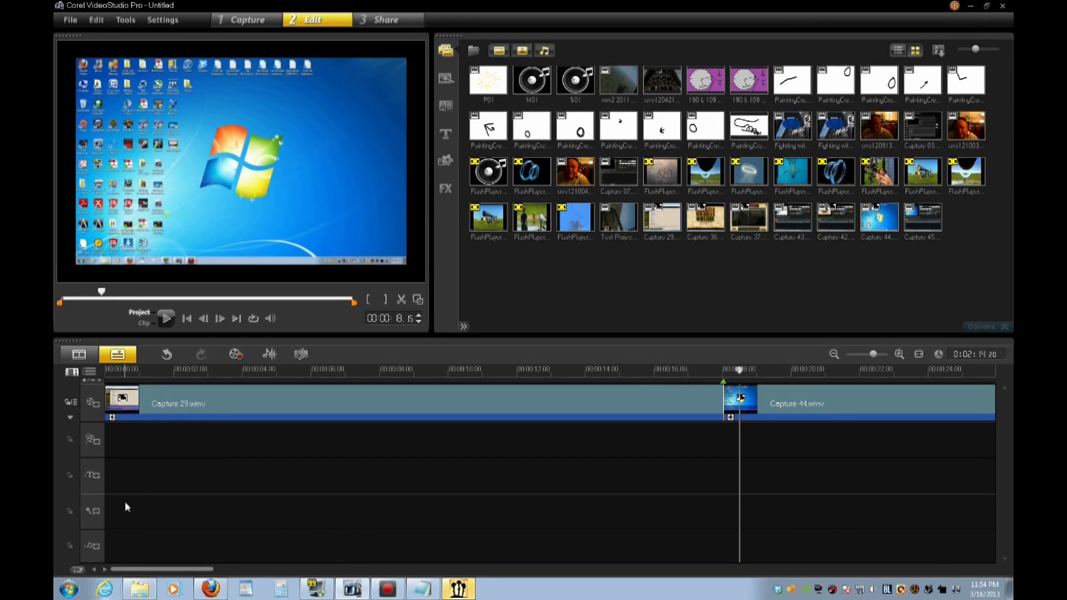
Expand All Programs > Cornered Rat Software > Battleground Europe to launch offline practice.
left_click(68, 589)
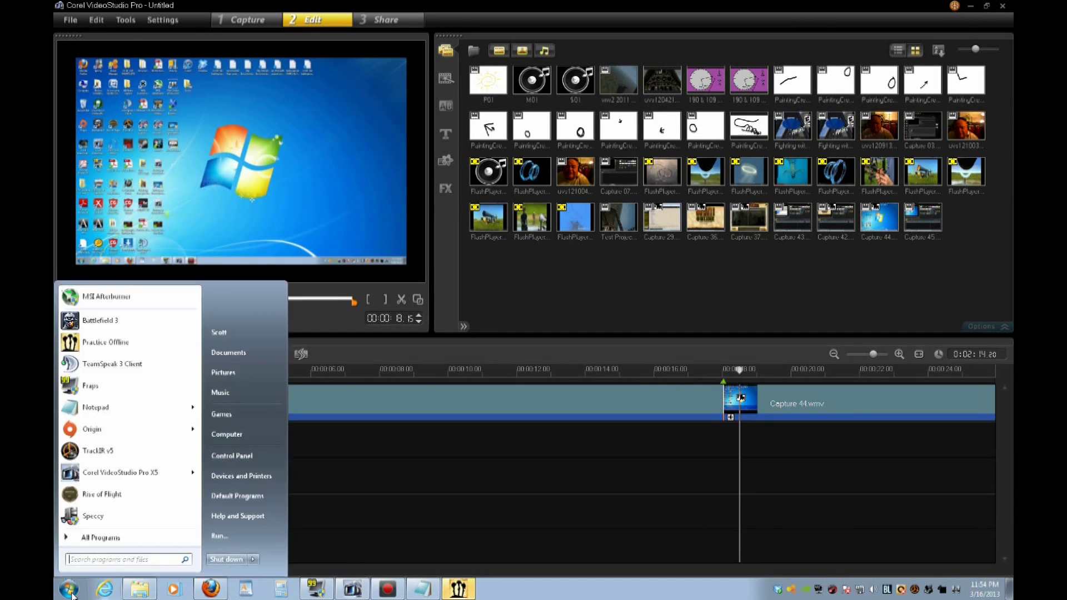
left_click(101, 537)
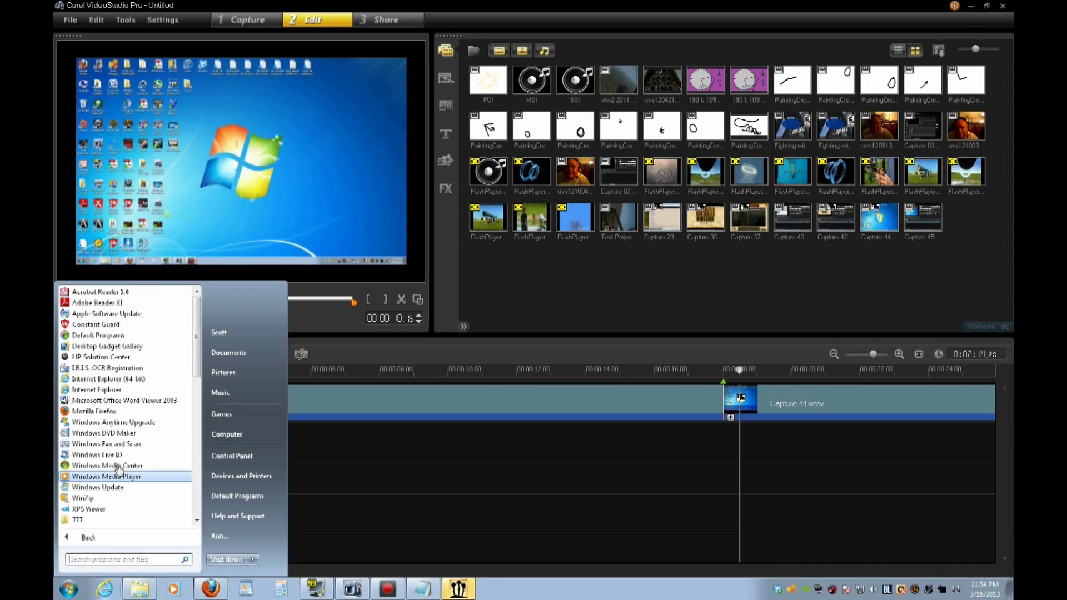
scroll(197, 335, "down", 5)
left_click(105, 400)
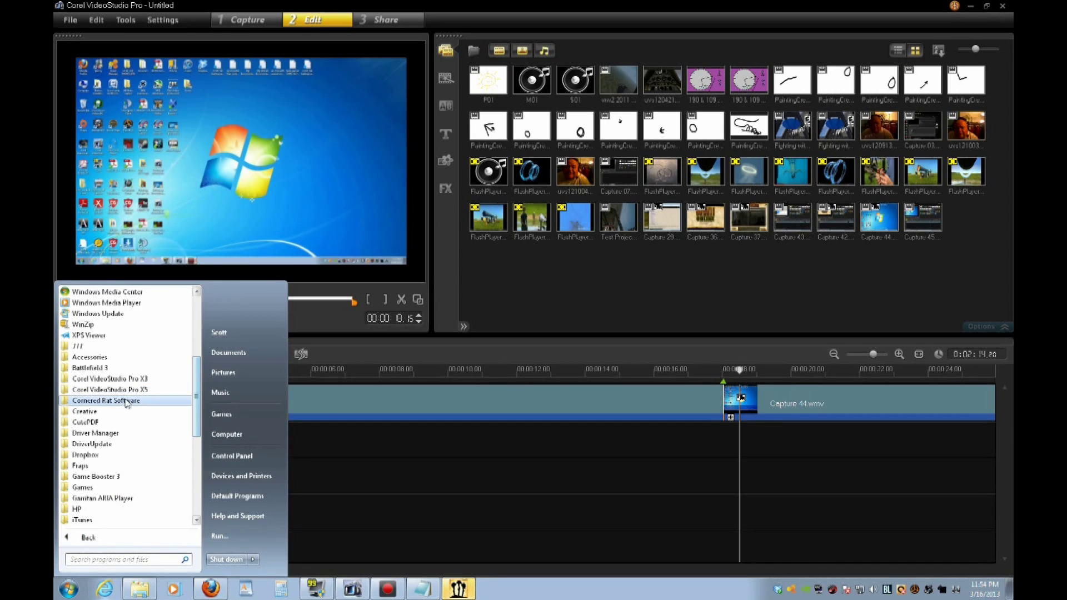
left_click(113, 411)
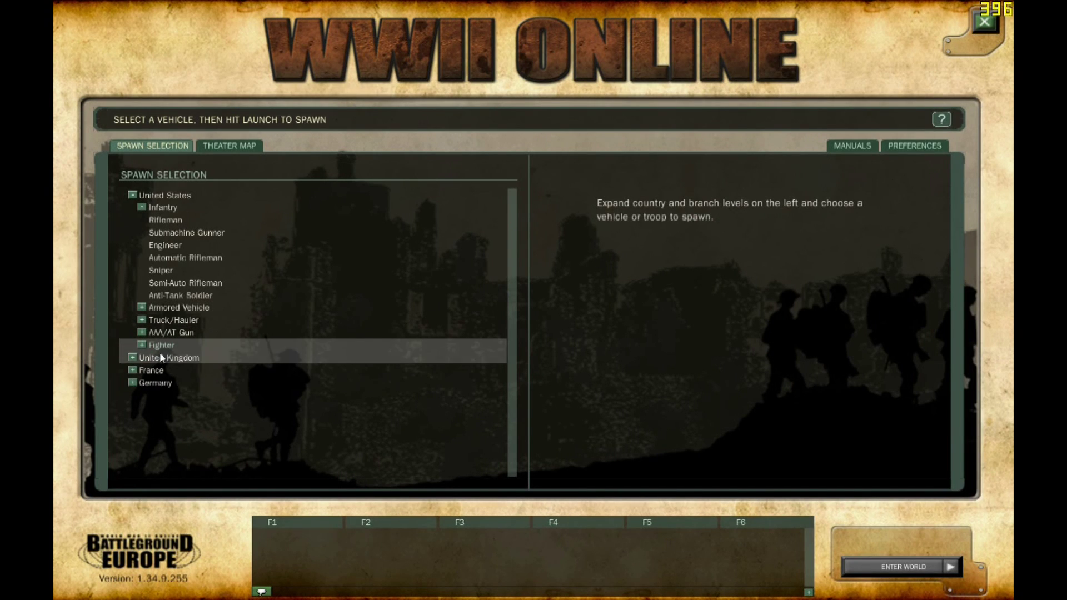
Expand Germany's Fighter branch in Spawn Selection to reveal the Messerschmitt Bf 110C-4.
double_click(150, 387)
left_click(154, 395)
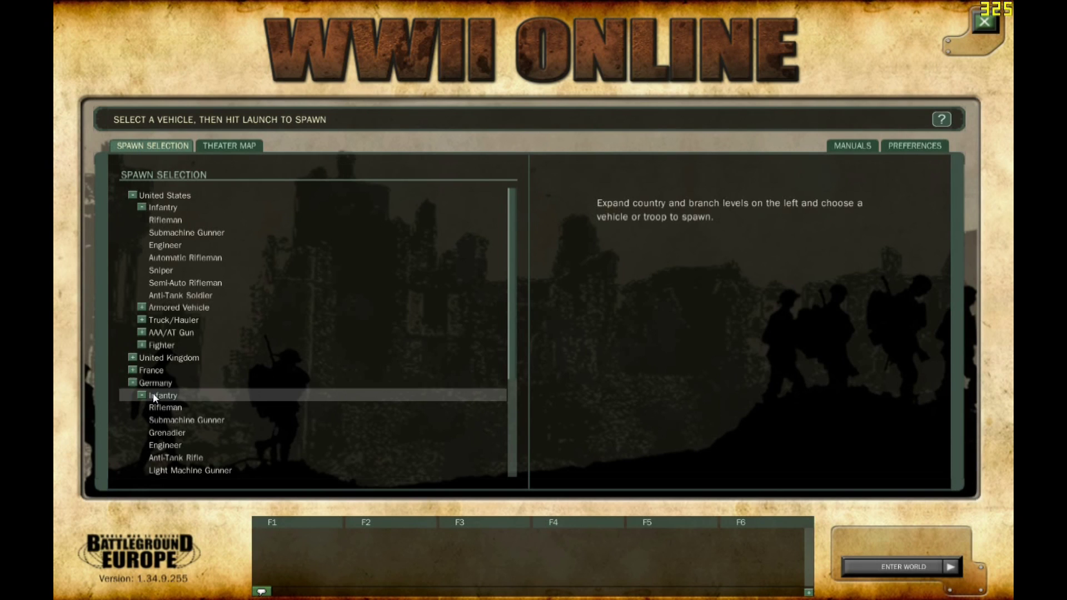
double_click(153, 395)
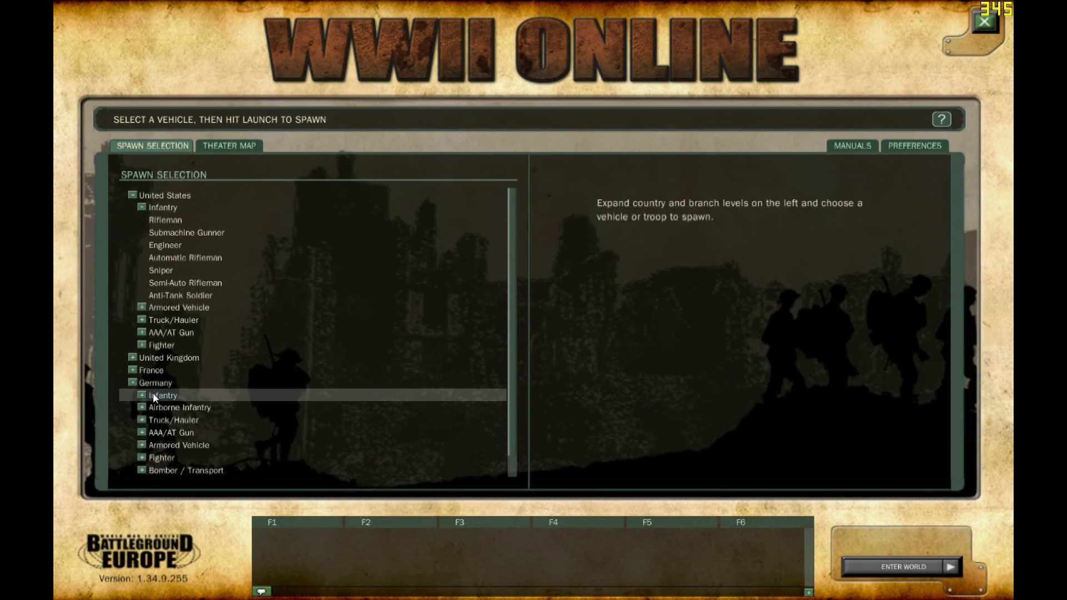
left_click(165, 459)
double_click(165, 459)
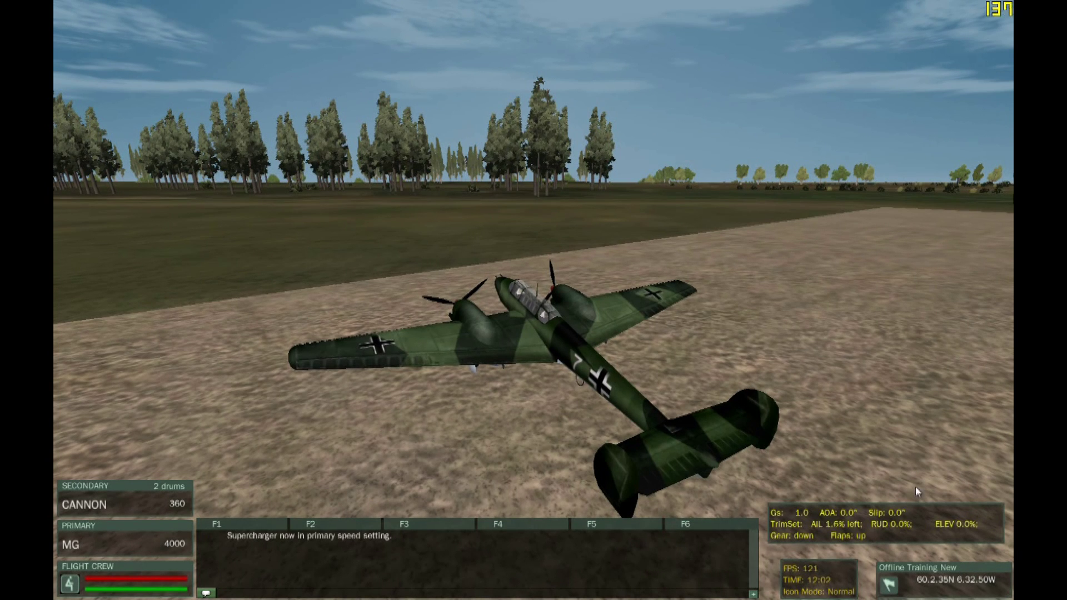
Move the Gs/AOA/TrimSet readout up near the tree line, then go to cockpit view.
left_click_drag(917, 507, 731, 179)
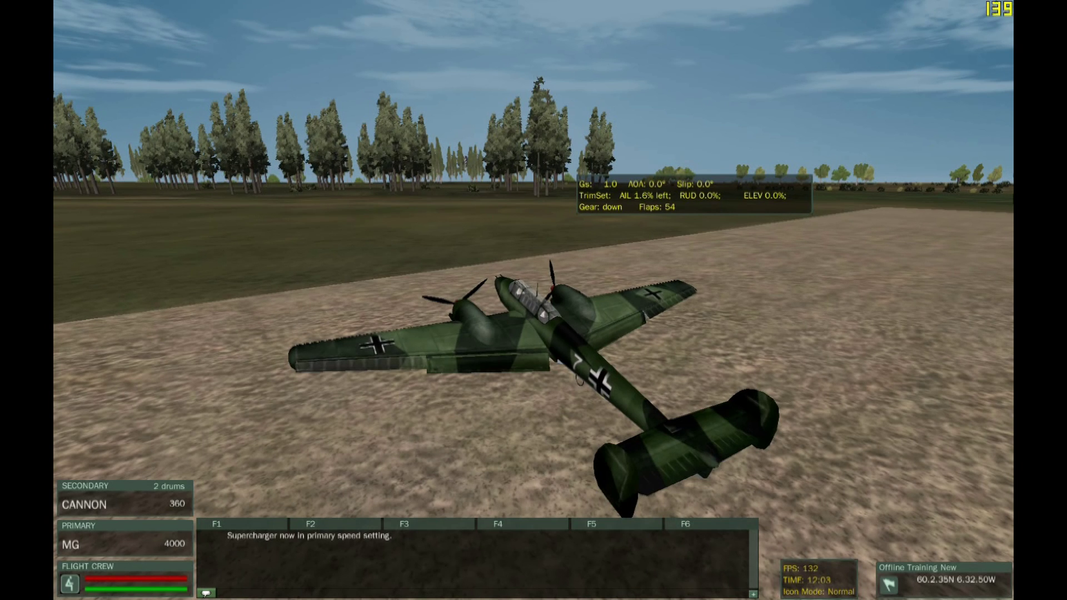
key("F1")
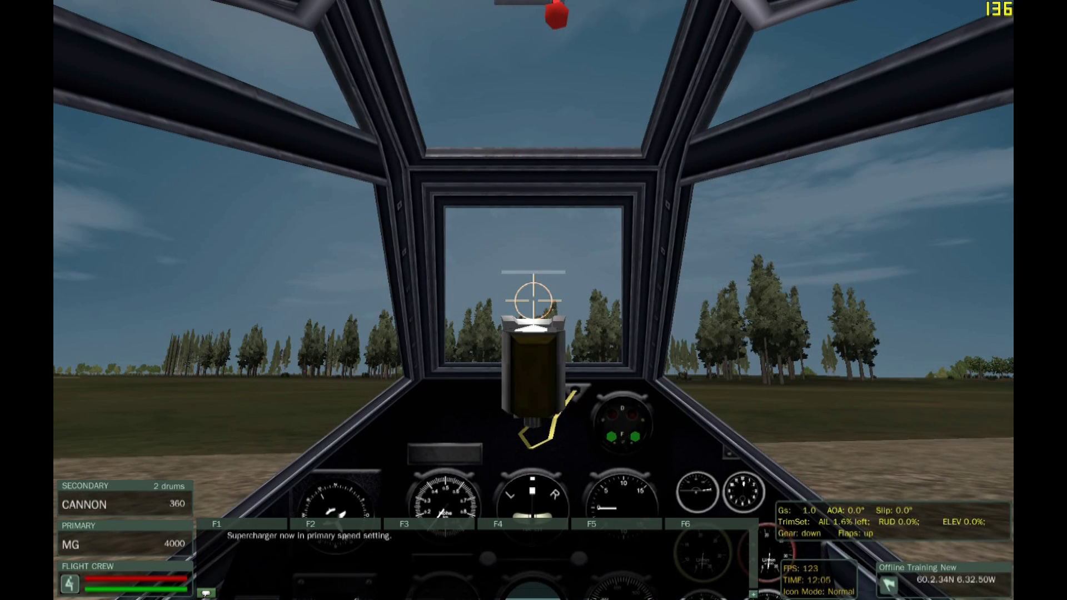
Trim the ailerons further left and check the flaps from outside and cockpit views.
key("ctrl+Left")
key("ctrl+Left")
key("F2")
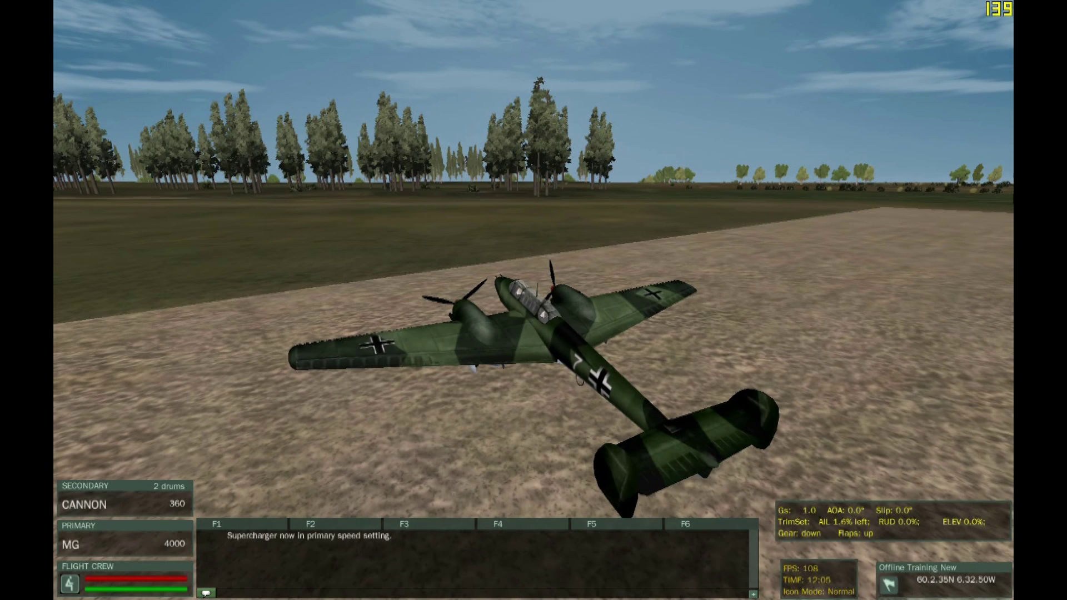
key("F1")
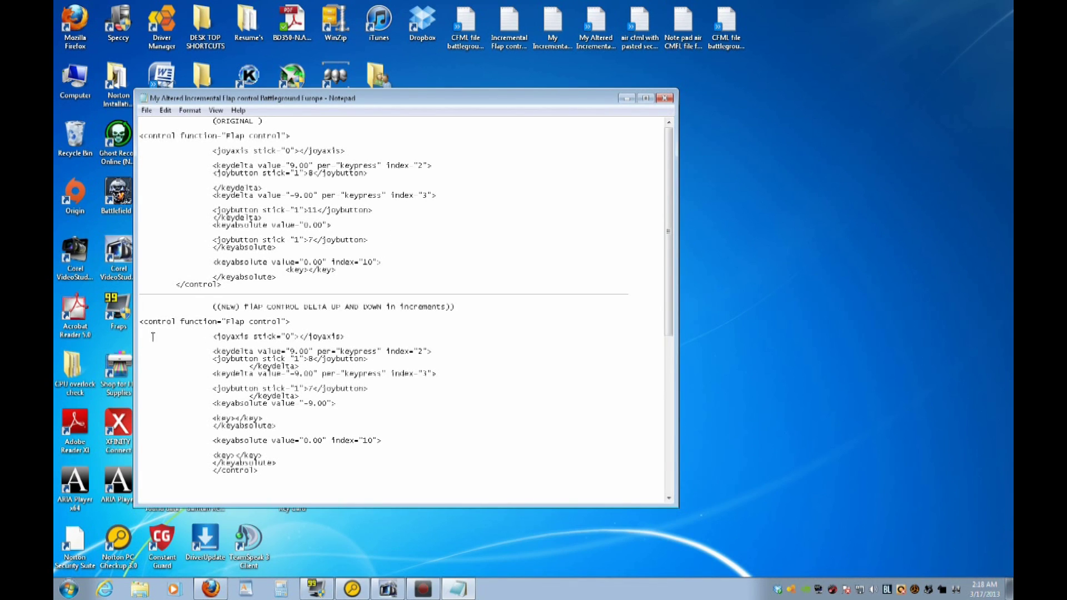
left_click_drag(144, 324, 441, 470)
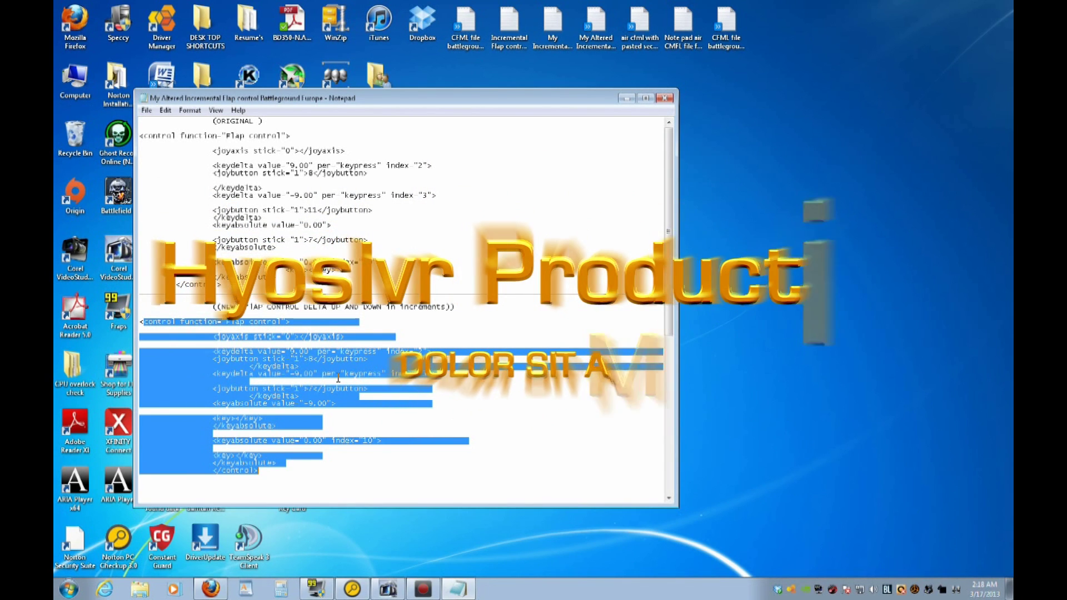
left_click(441, 475)
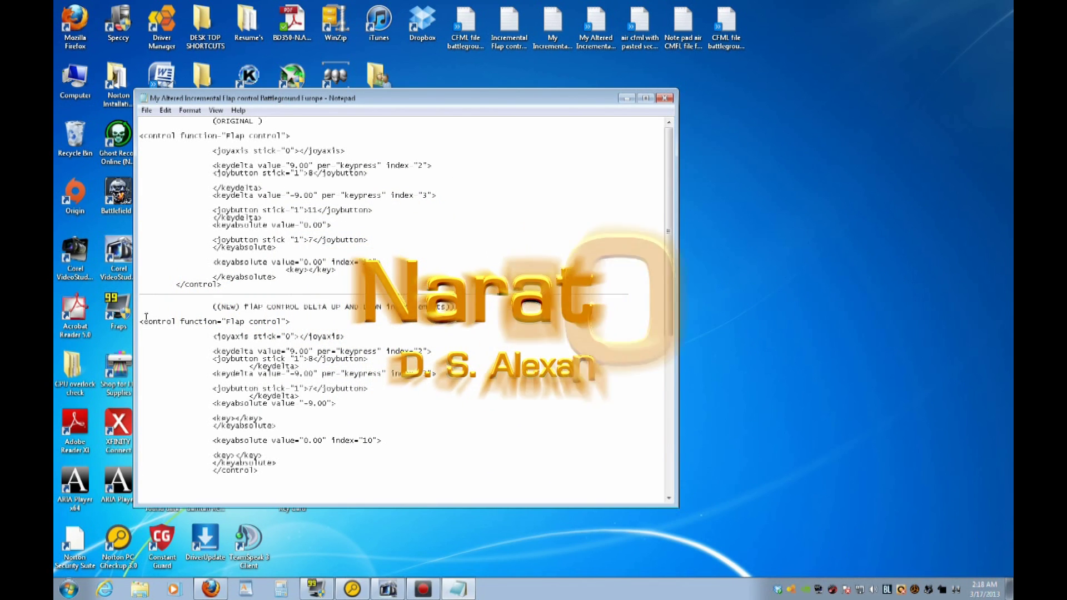
left_click_drag(141, 136, 222, 285)
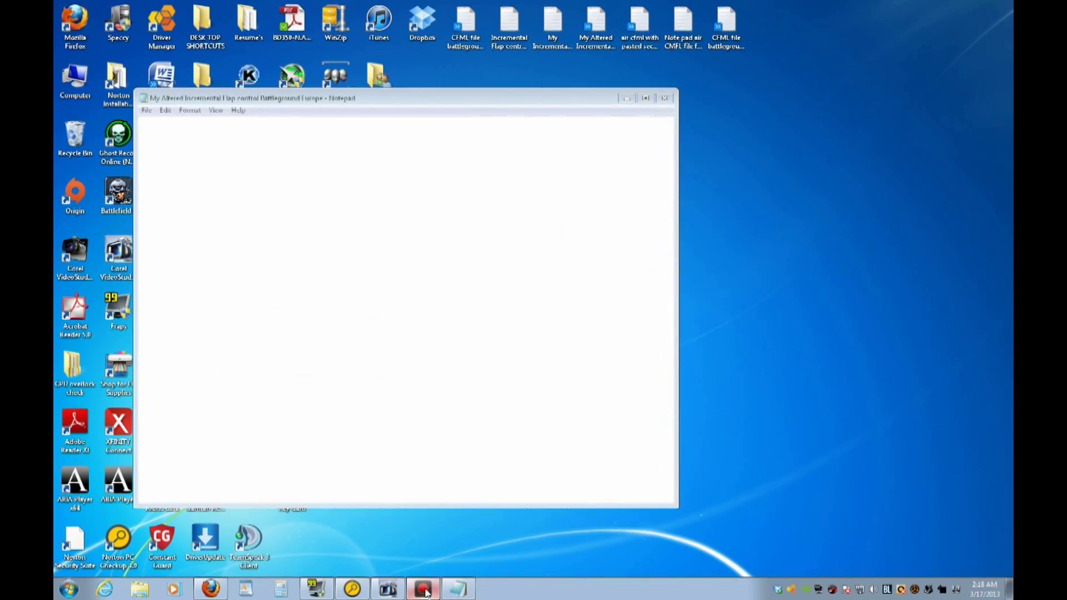